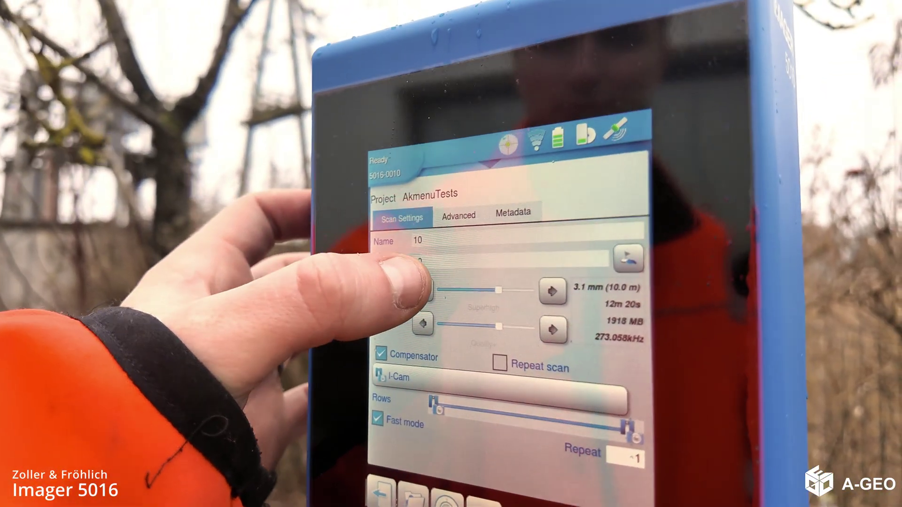
Lower the scan resolution by two steps to 12.6 mm for scan 10.
{"action": "left_click", "coordinate": [494, 263]}
{"action": "left_click", "coordinate": [368, 284]}
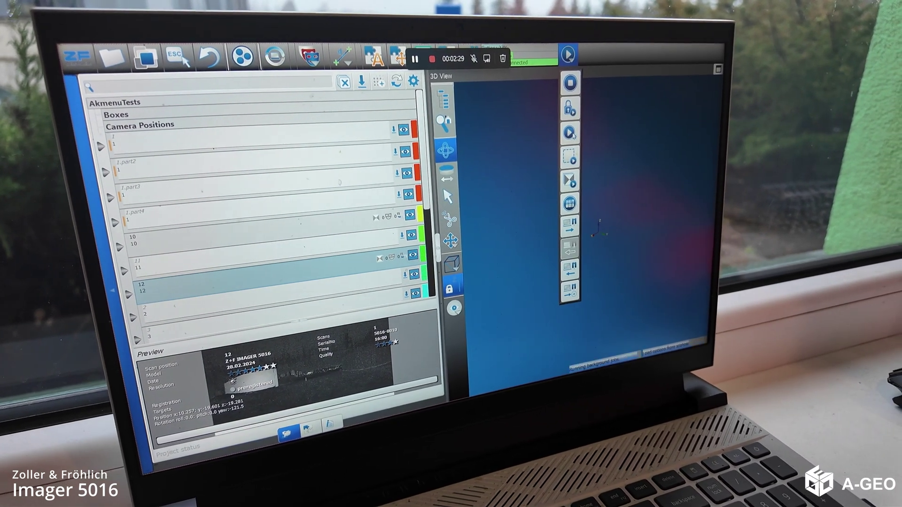
Start remote scan 13 at Superhigh resolution and Quality+.
{"action": "left_click", "coordinate": [572, 134]}
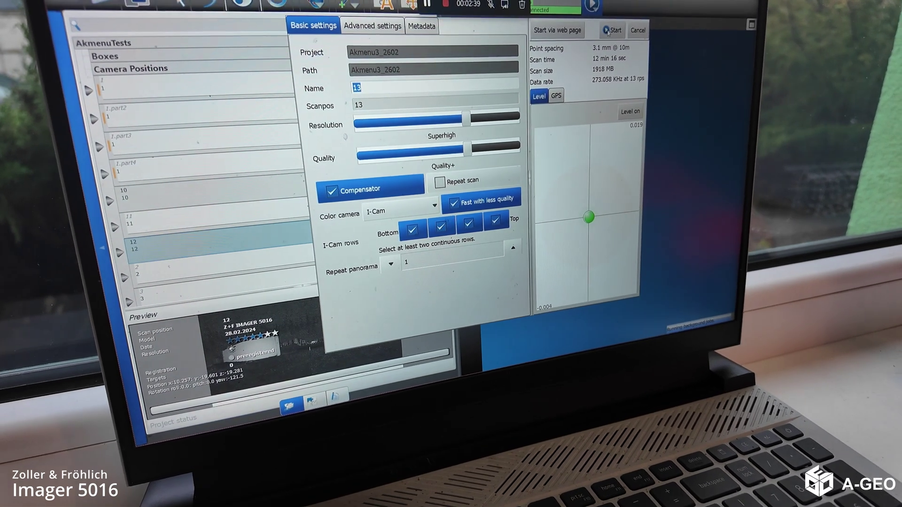
{"action": "left_click", "coordinate": [627, 28]}
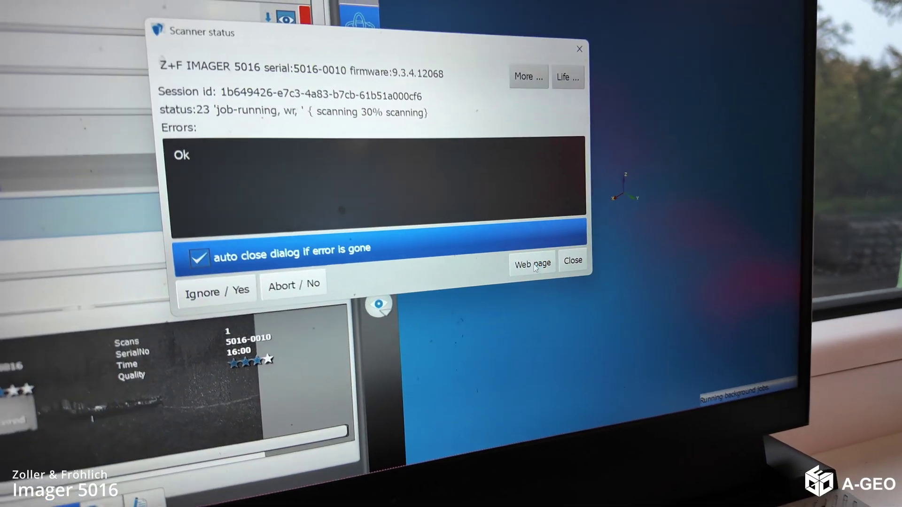
Open the scanner's web interface and go to its Scanning page for scan 13.
{"action": "left_click", "coordinate": [533, 264]}
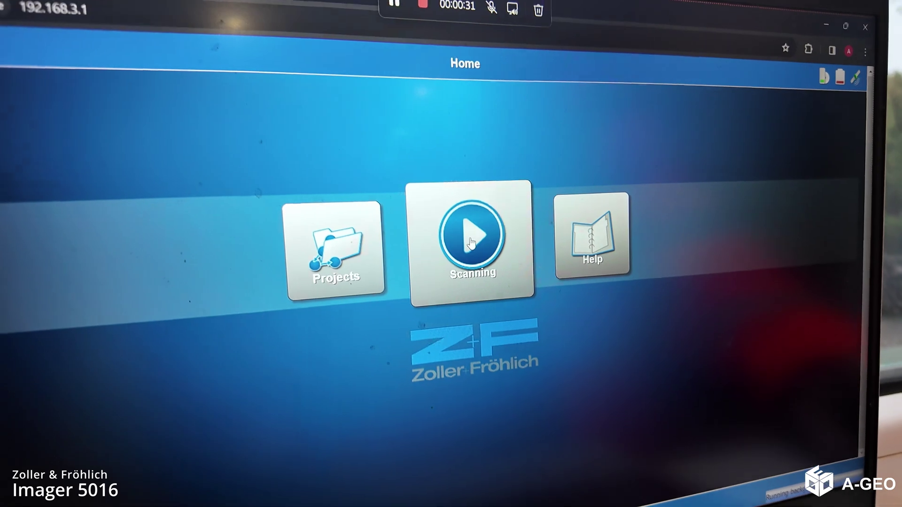
{"action": "left_click", "coordinate": [449, 234]}
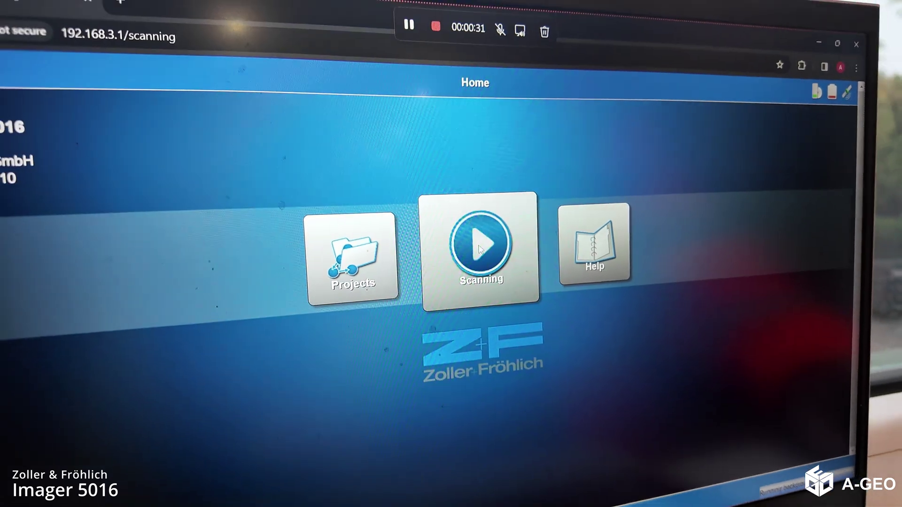
{"action": "scroll", "coordinate": [329, 235], "scroll_direction": "down", "scroll_amount": 1}
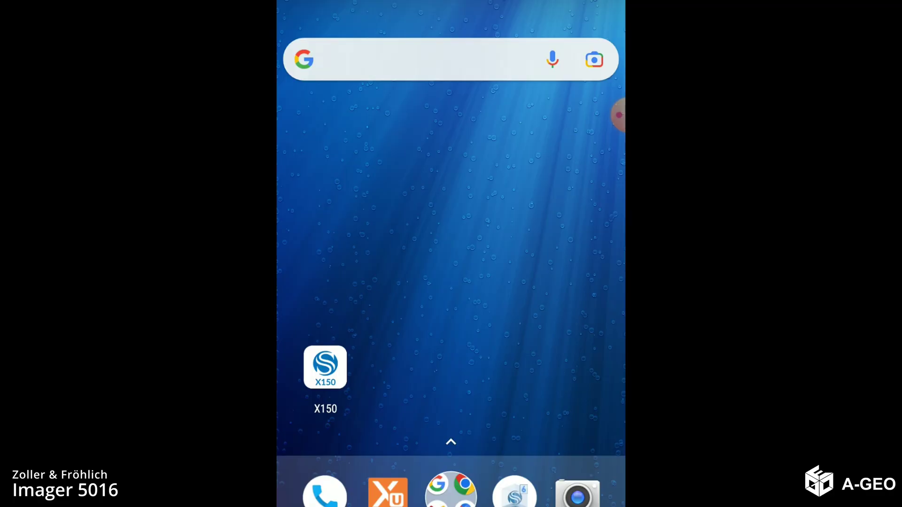
Connect the phone to the scanner's Wi-Fi network from the notifications.
{"action": "left_click", "coordinate": [451, 488]}
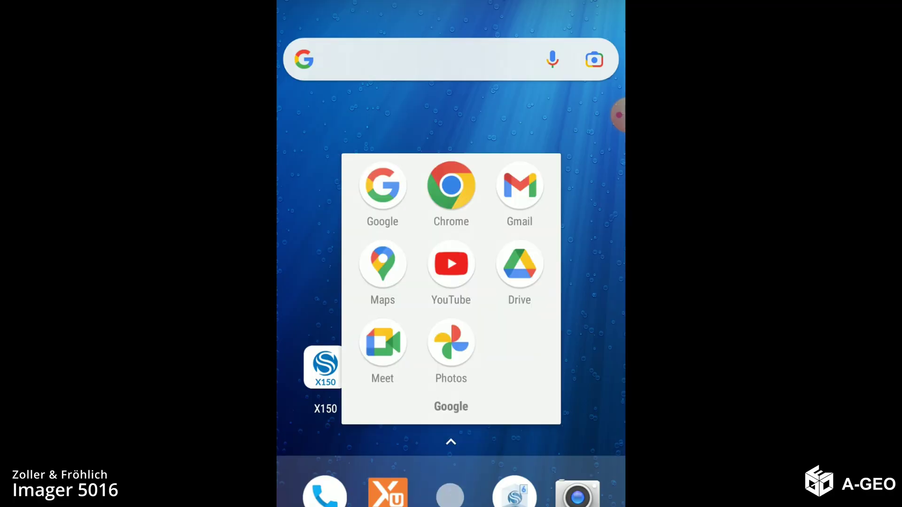
{"action": "left_click", "coordinate": [533, 133]}
{"action": "left_click_drag", "start_coordinate": [533, 133], "coordinate": [488, 206]}
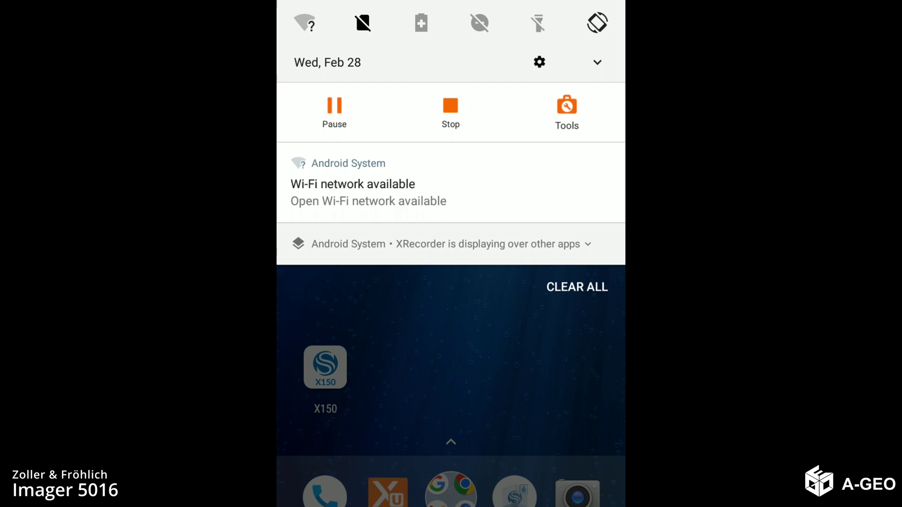
{"action": "left_click", "coordinate": [353, 188]}
{"action": "left_click", "coordinate": [403, 211]}
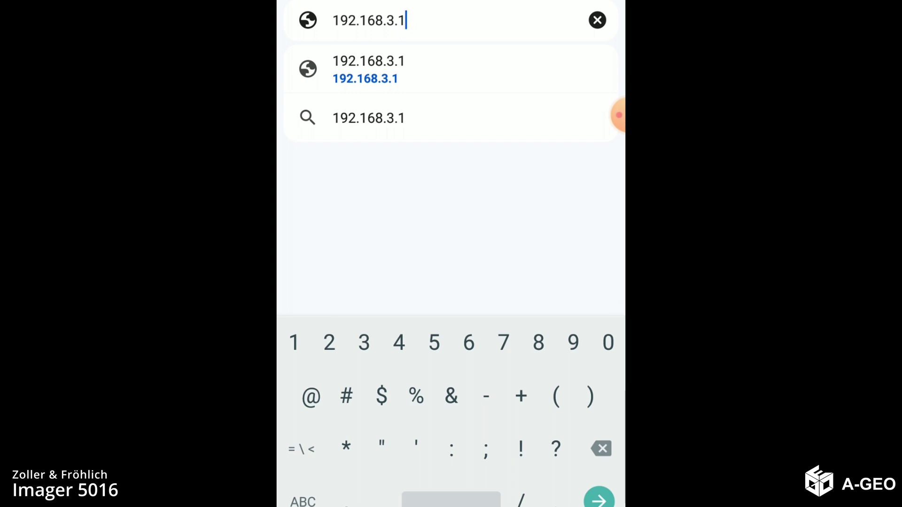
Load 192.168.3.1/scanning in Chrome to follow scan 13's progress.
{"action": "left_click", "coordinate": [303, 500]}
{"action": "type", "text": "s"}
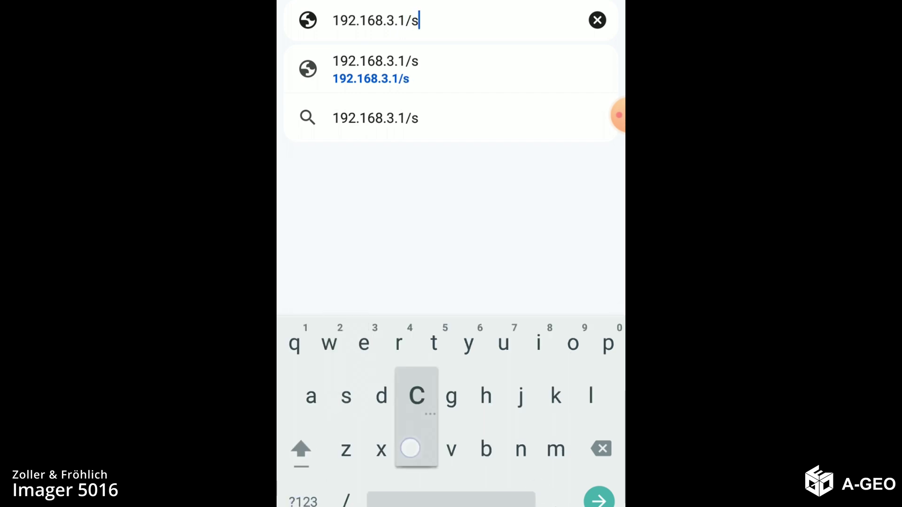
{"action": "type", "text": "canning"}
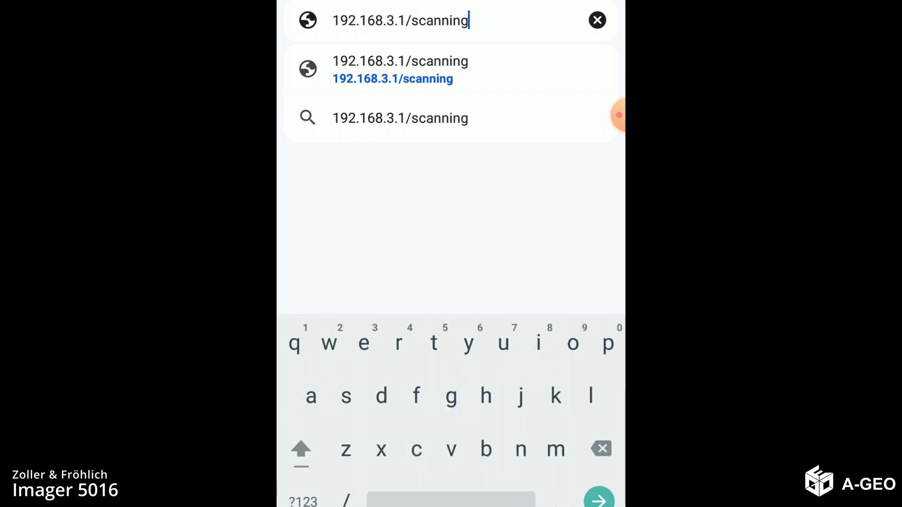
{"action": "left_click", "coordinate": [598, 497]}
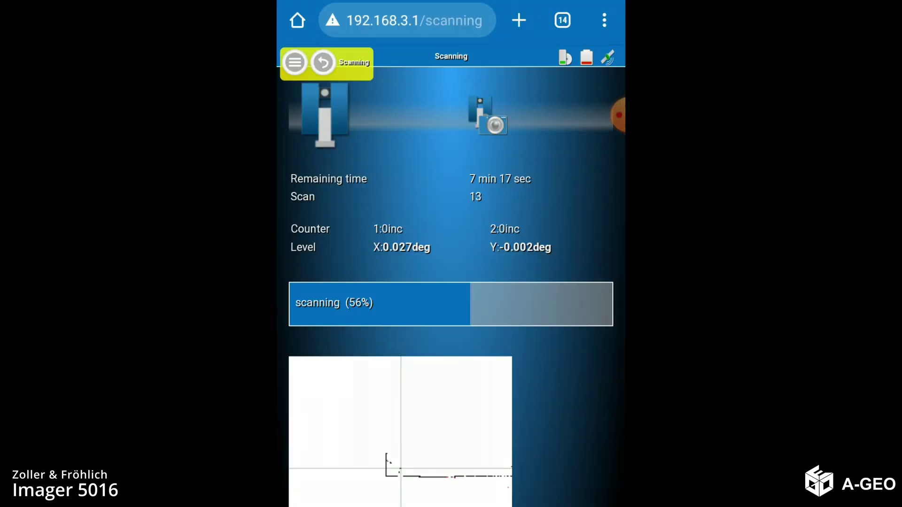
{"action": "left_click_drag", "start_coordinate": [568, 413], "coordinate": [588, 276]}
{"action": "left_click_drag", "start_coordinate": [570, 375], "coordinate": [569, 419]}
{"action": "left_click_drag", "start_coordinate": [579, 256], "coordinate": [573, 370]}
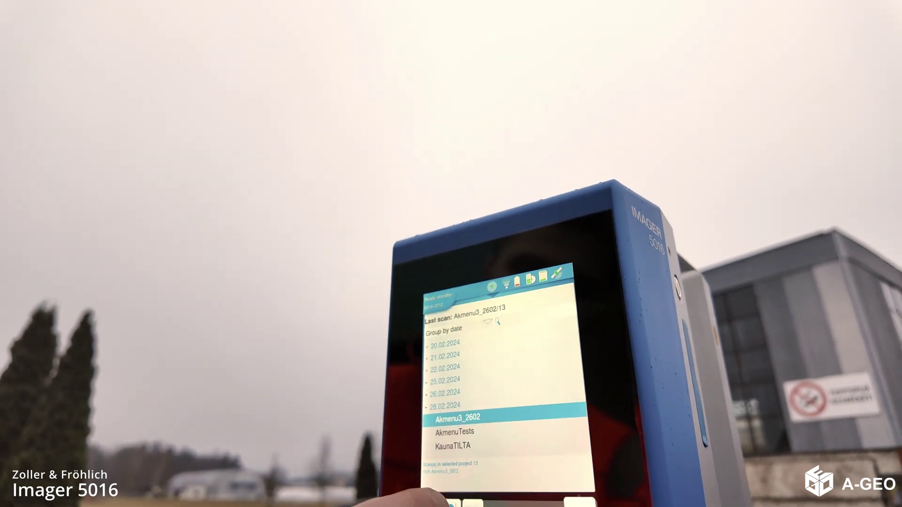
Copy the Akmenu3_2602 project scans to the SD card.
{"action": "left_click", "coordinate": [451, 501]}
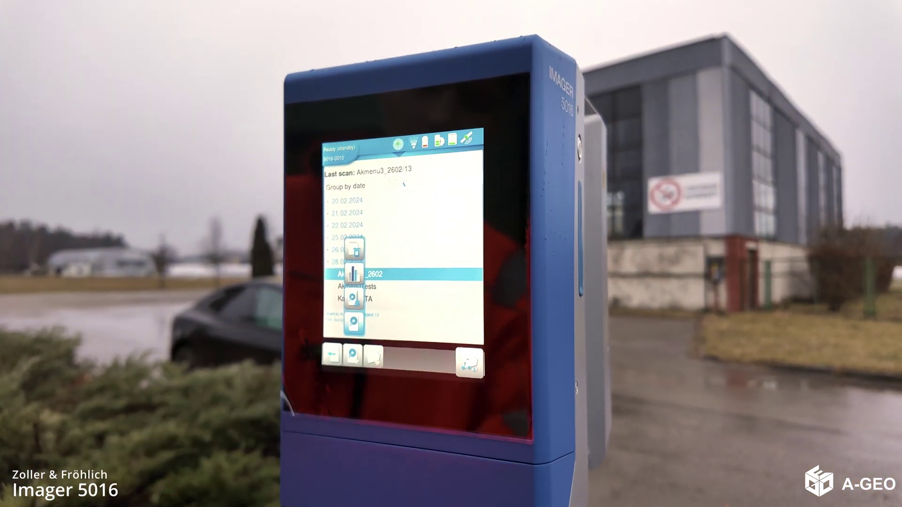
{"action": "left_click", "coordinate": [354, 250]}
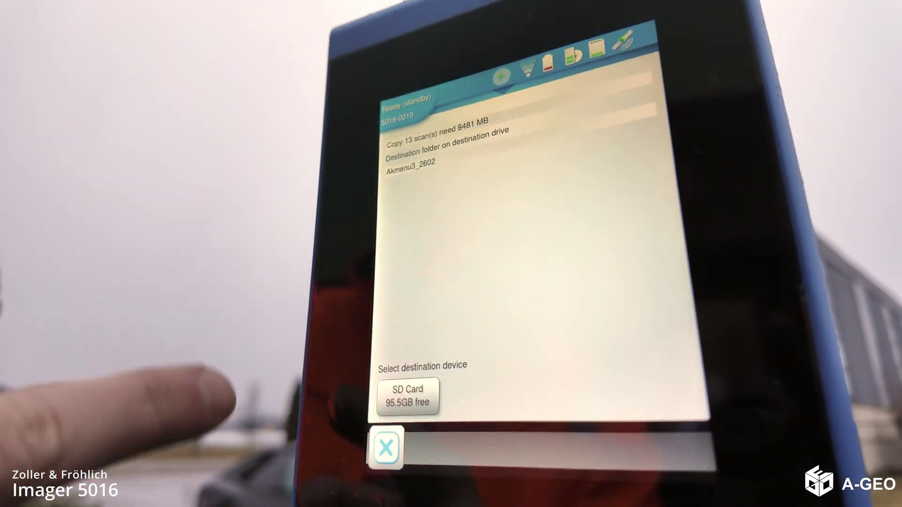
{"action": "left_click", "coordinate": [406, 434]}
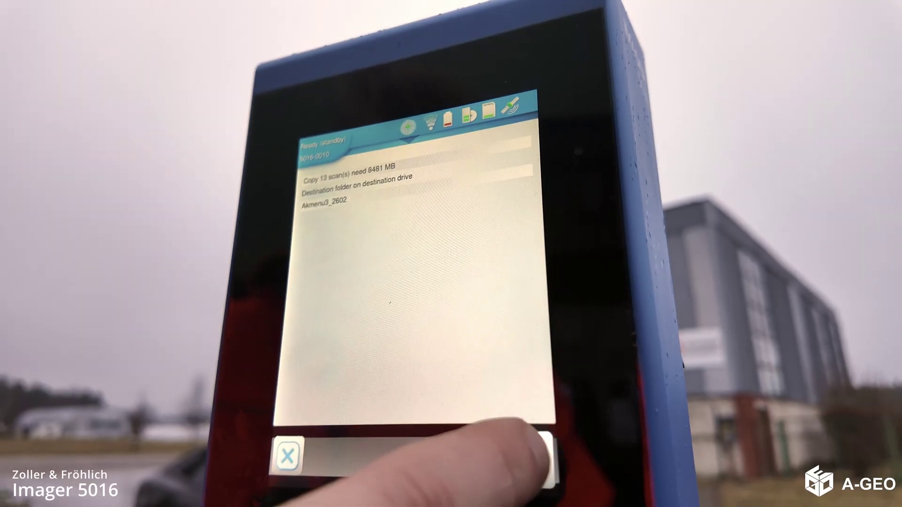
{"action": "left_click", "coordinate": [542, 453]}
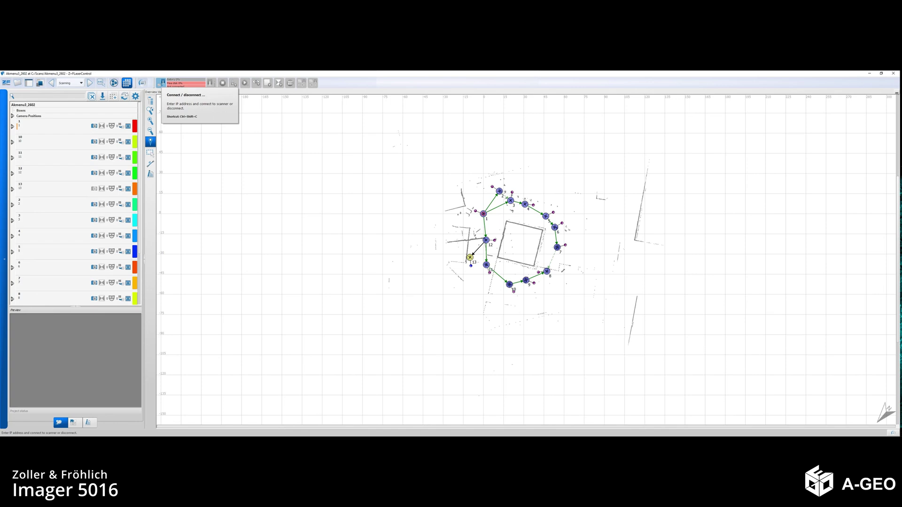
Connect LaserControl to the scanner over LAN.
{"action": "left_click", "coordinate": [161, 83]}
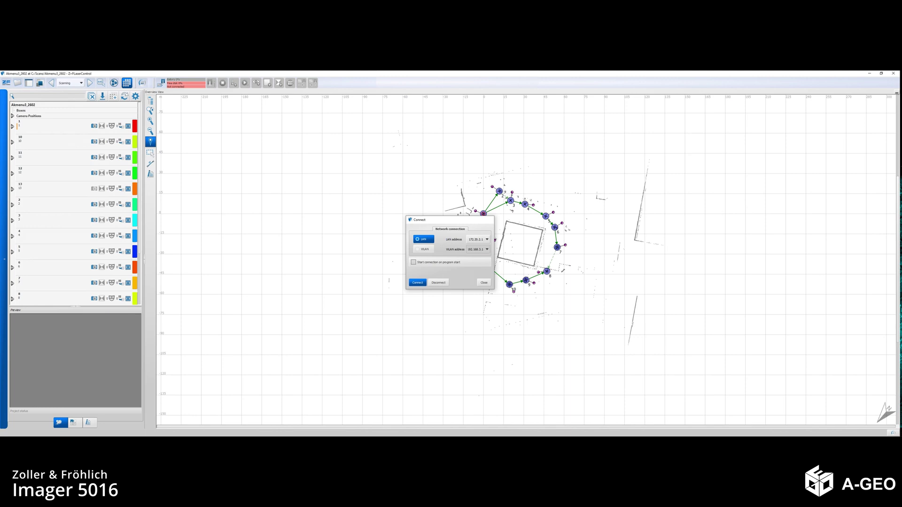
{"action": "key", "text": "Return"}
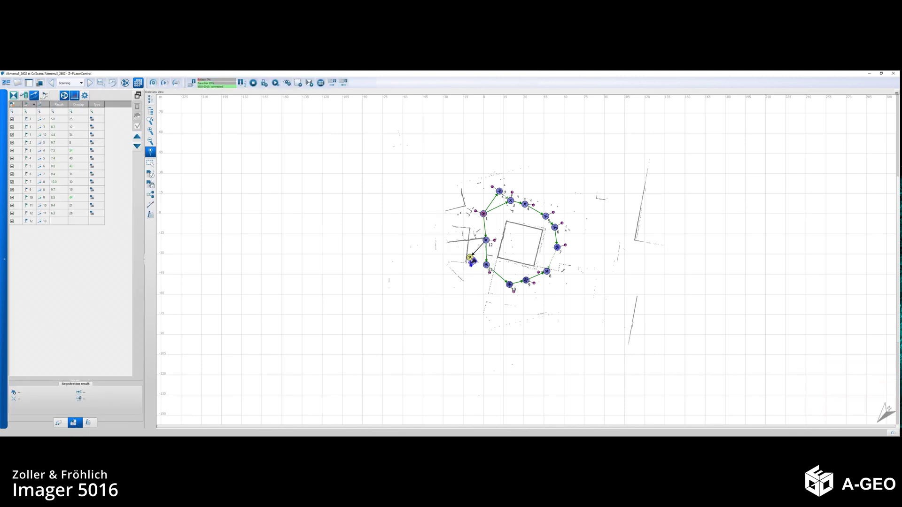
Select the unregistered 12-13 connection and switch the mode to Registration.
{"action": "left_click", "coordinate": [59, 142]}
{"action": "key", "text": "Down"}
{"action": "key", "text": "Down"}
{"action": "key", "text": "Down"}
{"action": "key", "text": "Down"}
{"action": "left_click", "coordinate": [58, 220]}
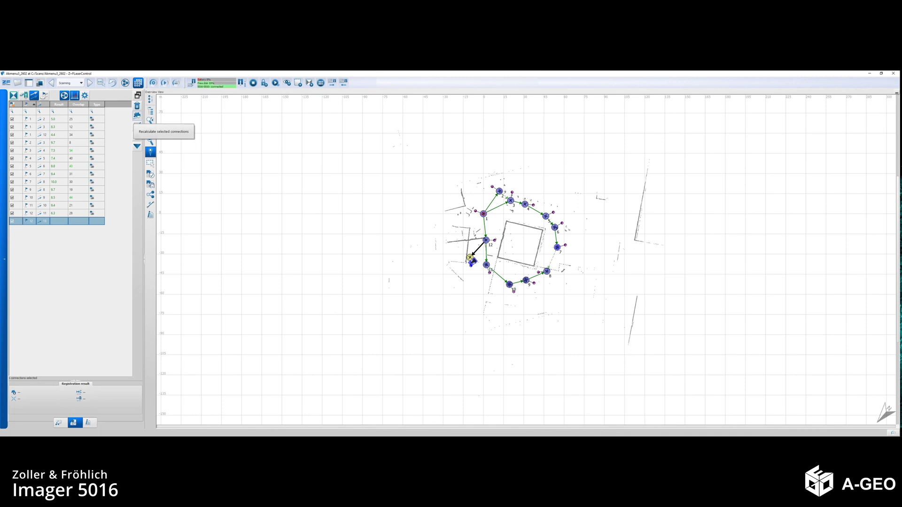
{"action": "key", "text": "Down"}
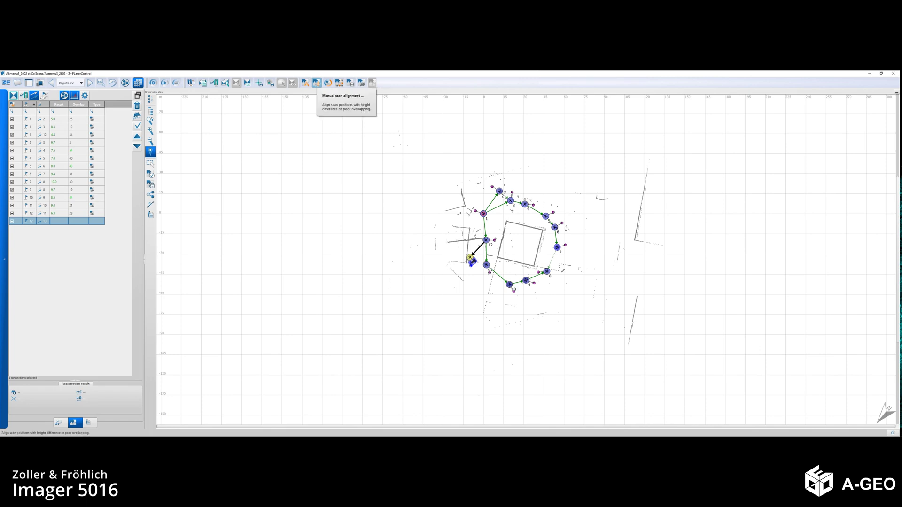
Raise the red movable scan onto the green fixed scan, check from above, and accept.
{"action": "left_click", "coordinate": [316, 83]}
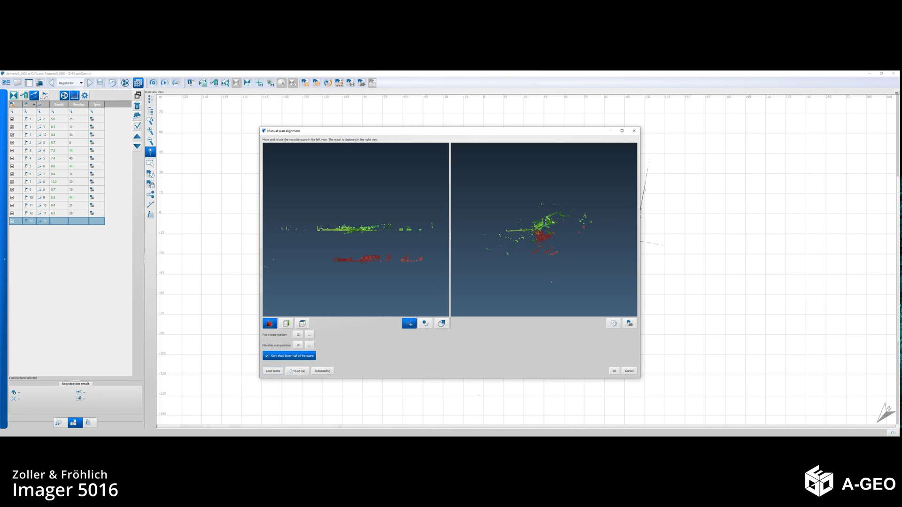
{"action": "left_click_drag", "start_coordinate": [376, 259], "coordinate": [375, 229]}
{"action": "left_click", "coordinate": [302, 323]}
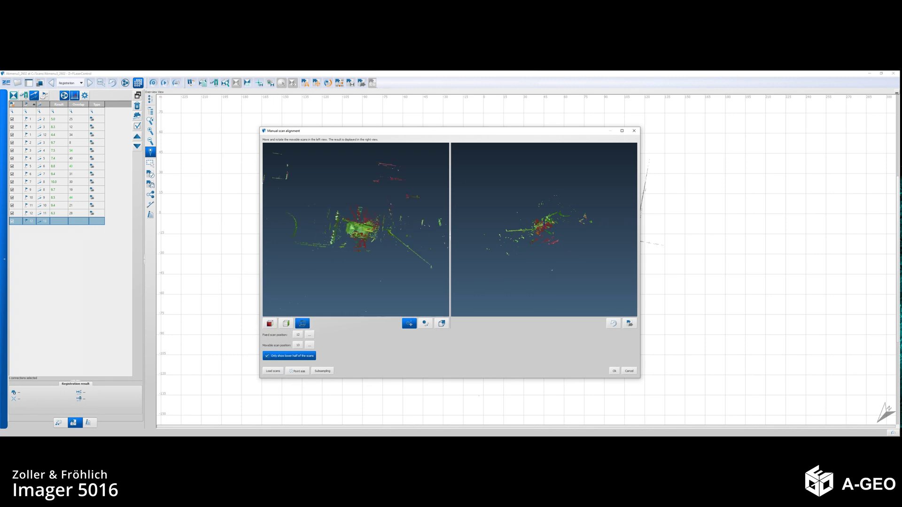
{"action": "scroll", "coordinate": [356, 229], "scroll_direction": "up", "scroll_amount": 5}
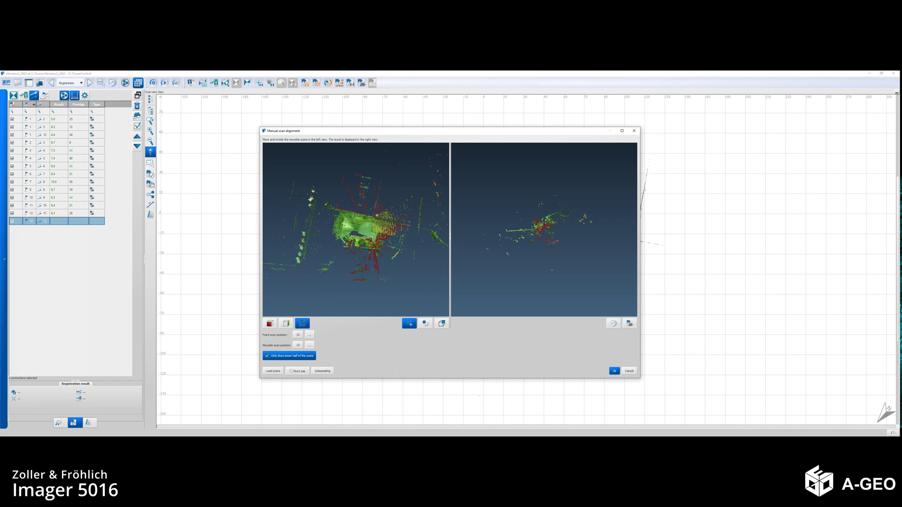
{"action": "left_click", "coordinate": [614, 371]}
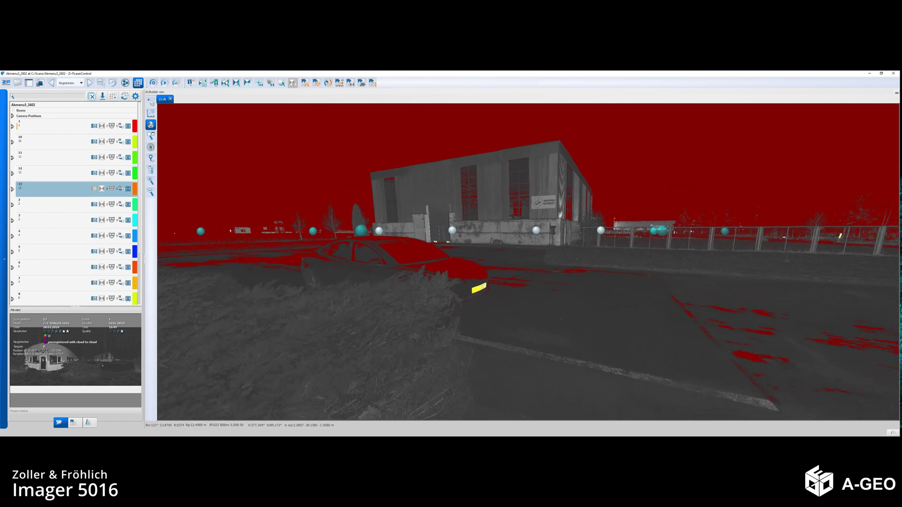
Switch to Color mode and run colour mapping on the current open scan only.
{"action": "key", "text": "Return"}
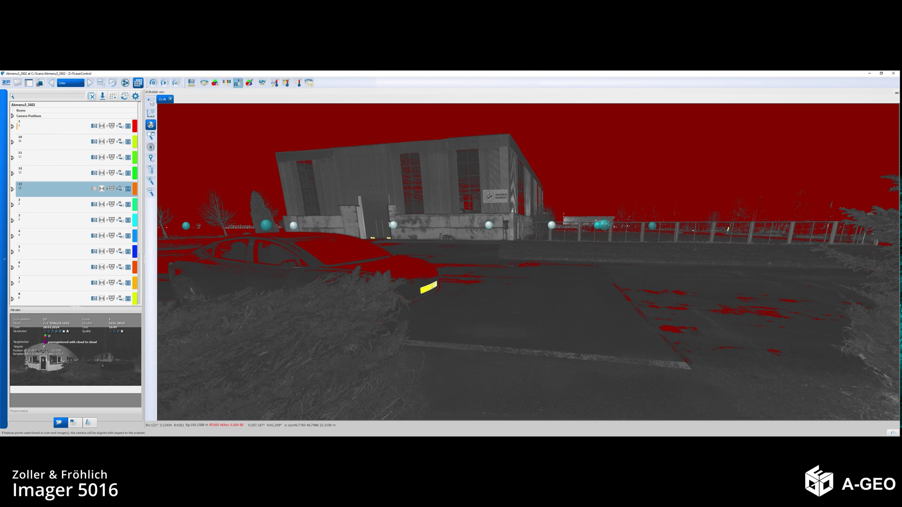
{"action": "left_click", "coordinate": [238, 82]}
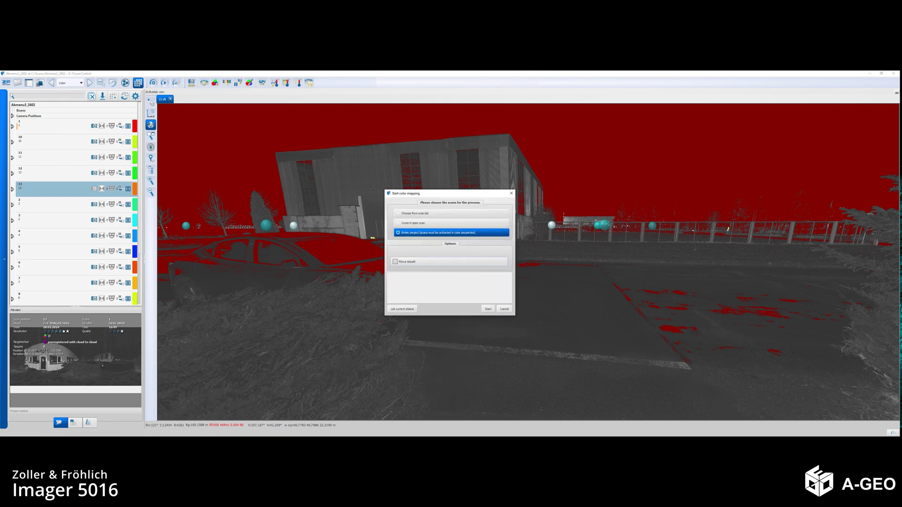
{"action": "left_click", "coordinate": [413, 223]}
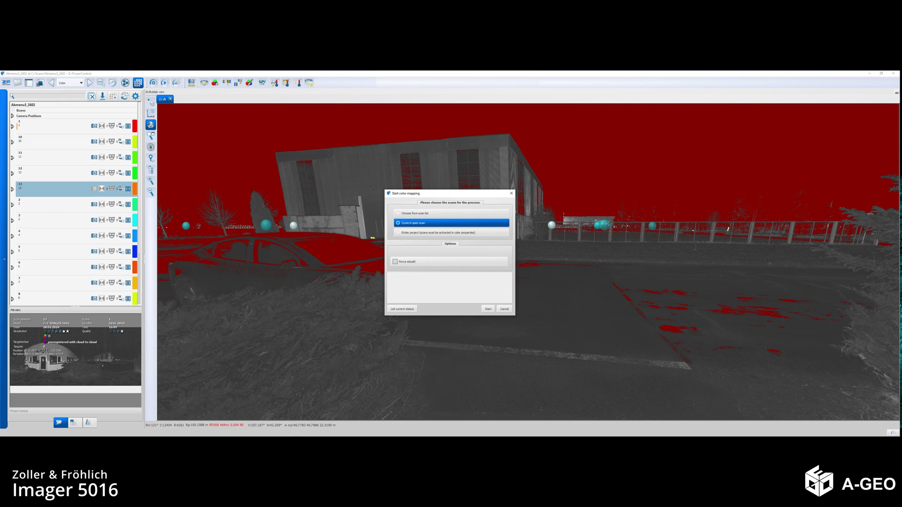
{"action": "left_click", "coordinate": [488, 309]}
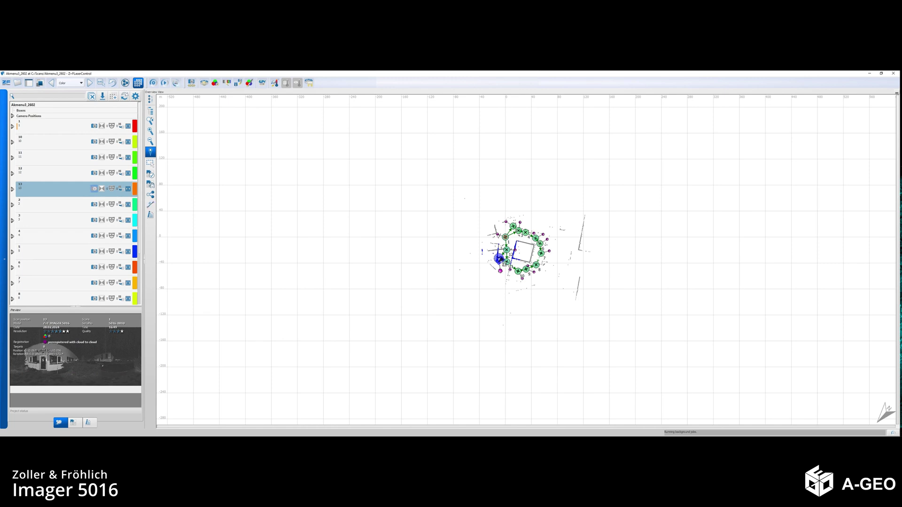
Select scan position 12 in the scan list.
{"action": "left_click", "coordinate": [47, 173]}
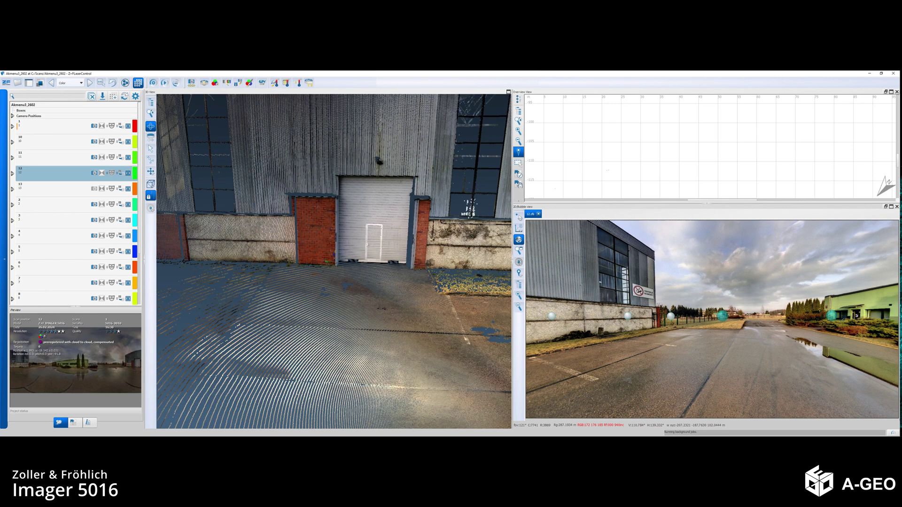
Load scan position 11, then scan position 13, into the bubble view beside the coloured point cloud.
{"action": "left_click", "coordinate": [47, 157]}
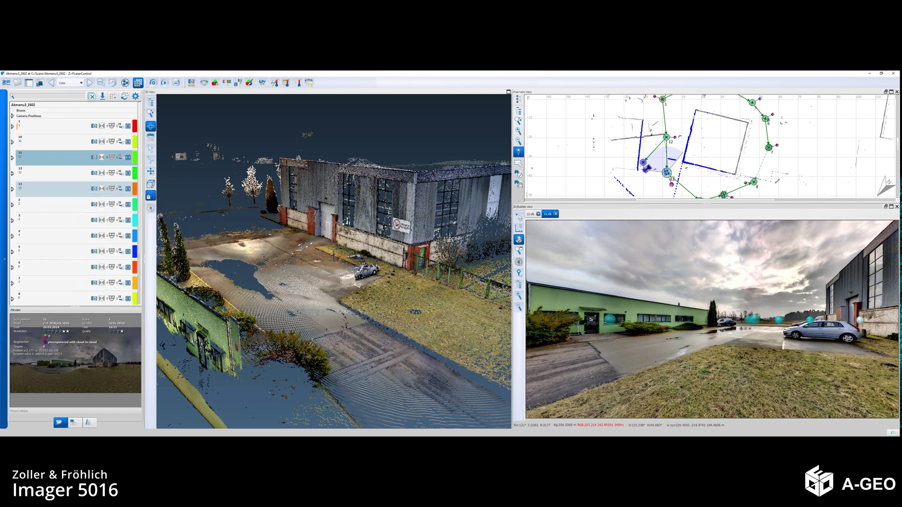
{"action": "left_click", "coordinate": [71, 188]}
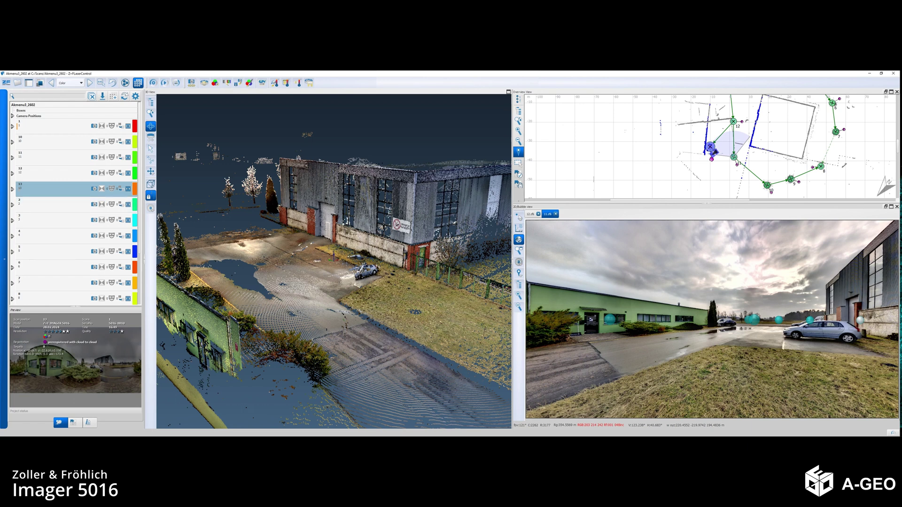